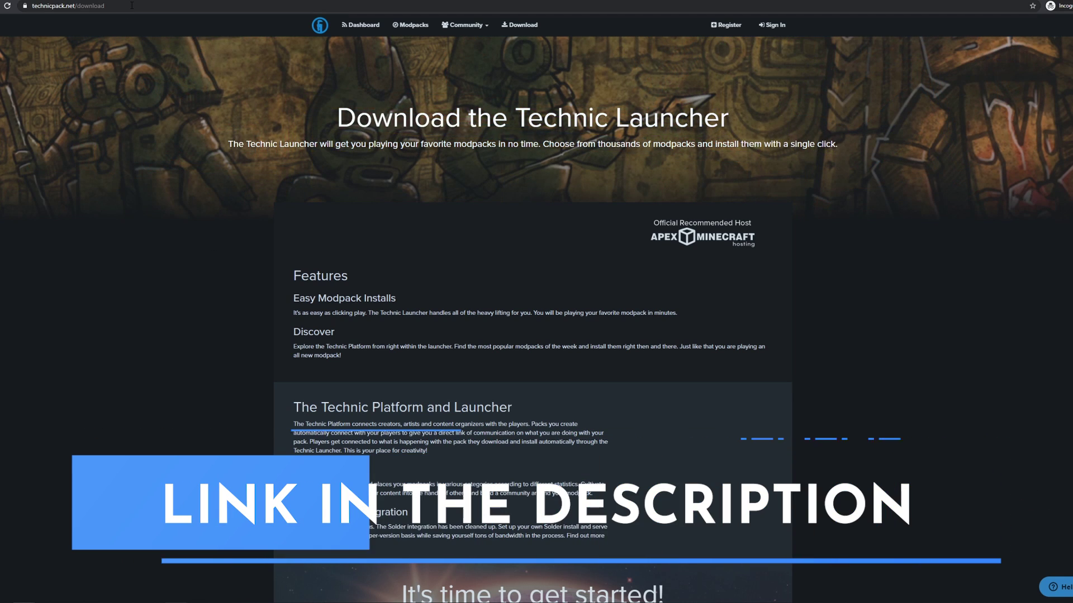
Step: Download the Windows TechnicLauncher.exe from the Technic Platform site and bring up its file options
left_click(132, 5)
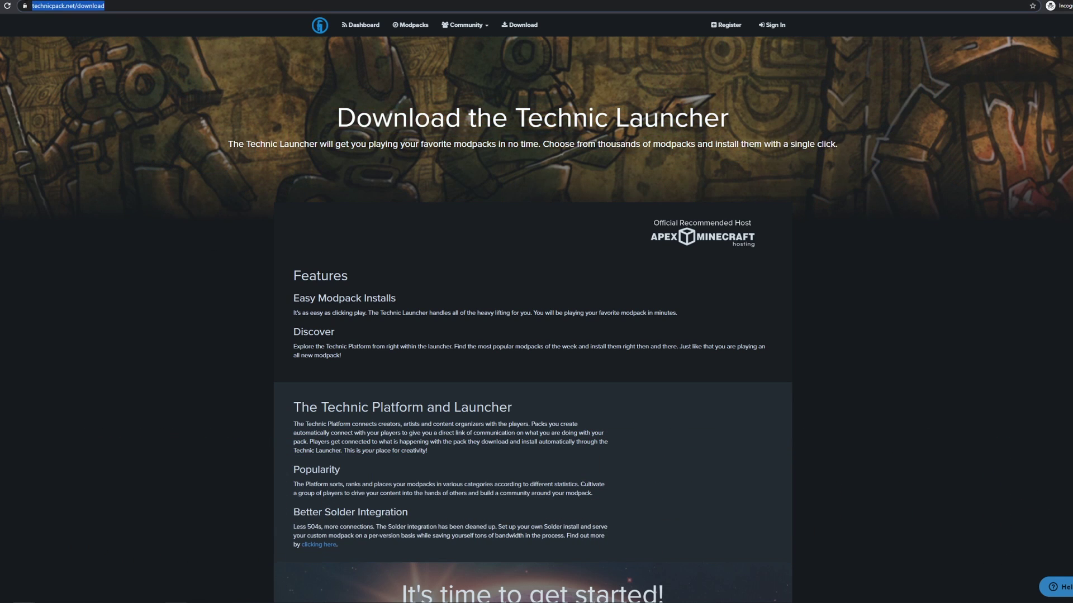
scroll(193, 234, "down", 3)
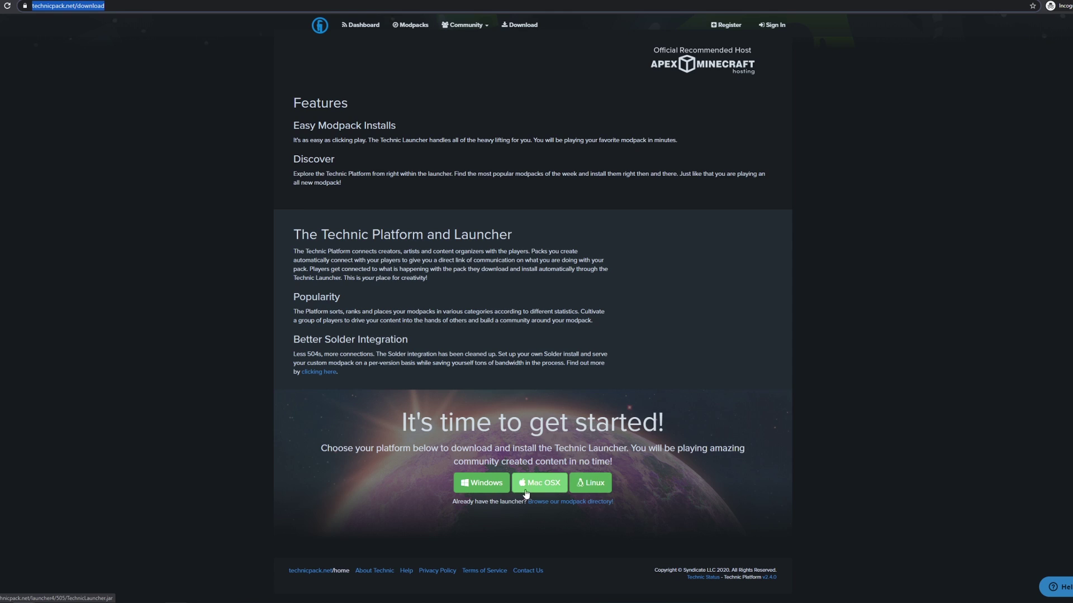
left_click(496, 495)
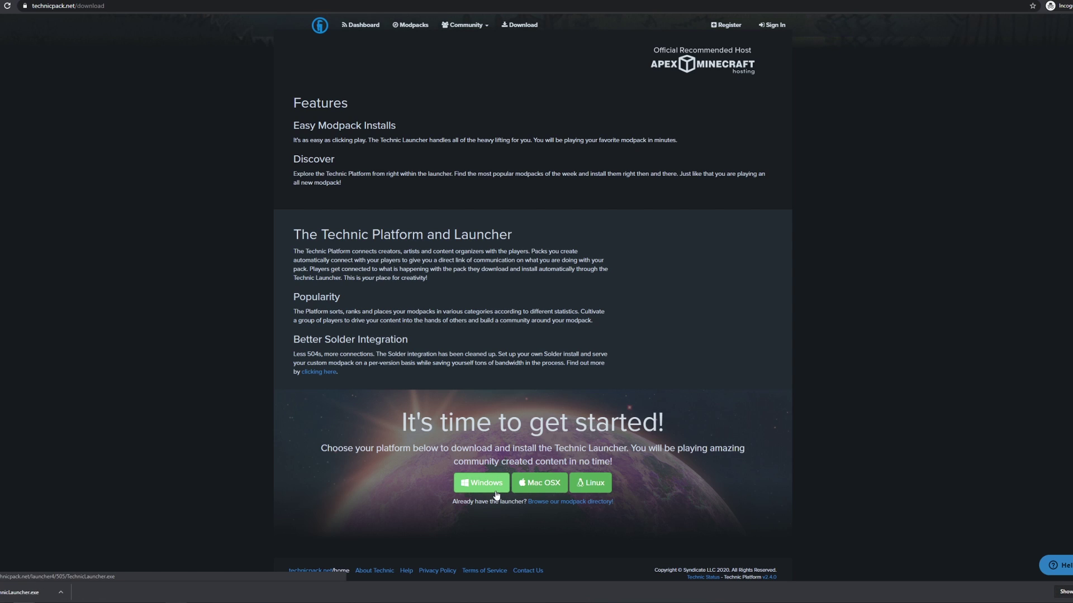
left_click(61, 594)
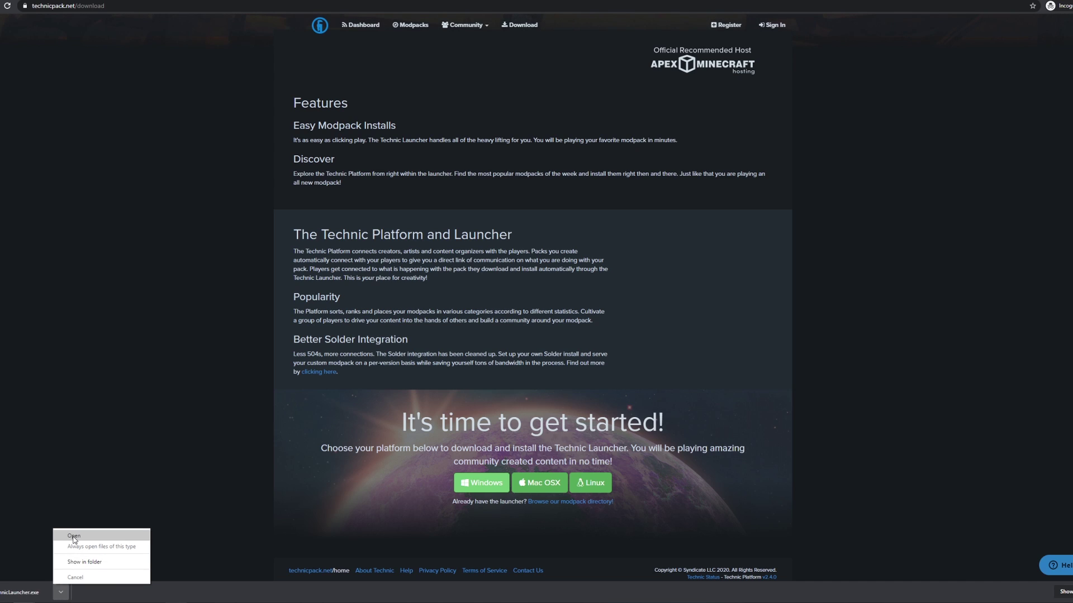
Step: Run TechnicLauncher.exe, install it to the default folder, and log in with a Mojang account
left_click(74, 537)
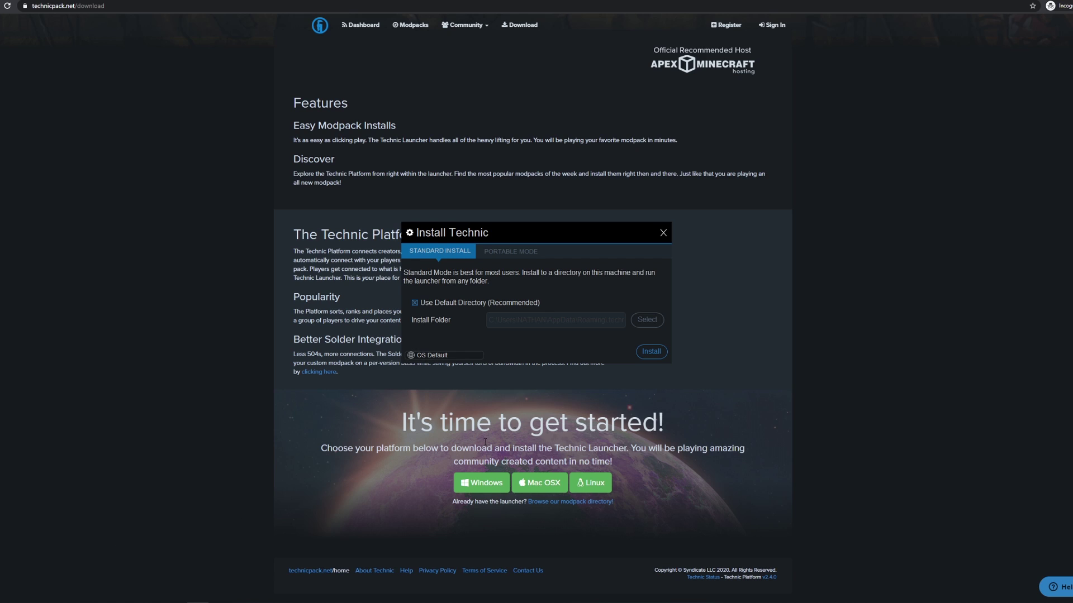
left_click(649, 354)
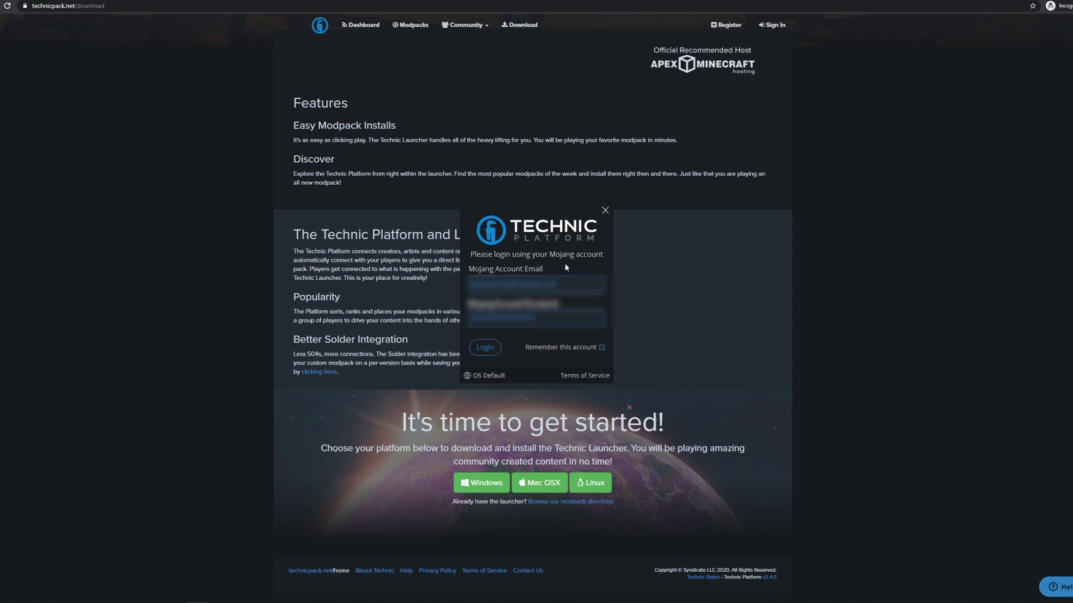
left_click(485, 347)
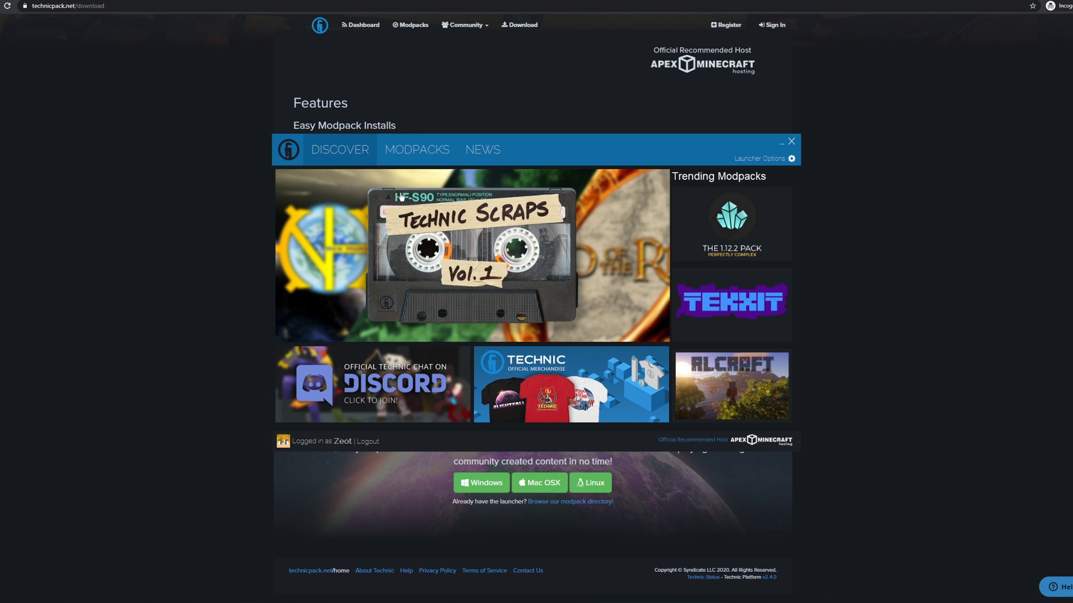
Step: Find the PokeResort [PIXELMON REFORGED] modpack by pasting its platform link into the Modpacks search
left_click(410, 159)
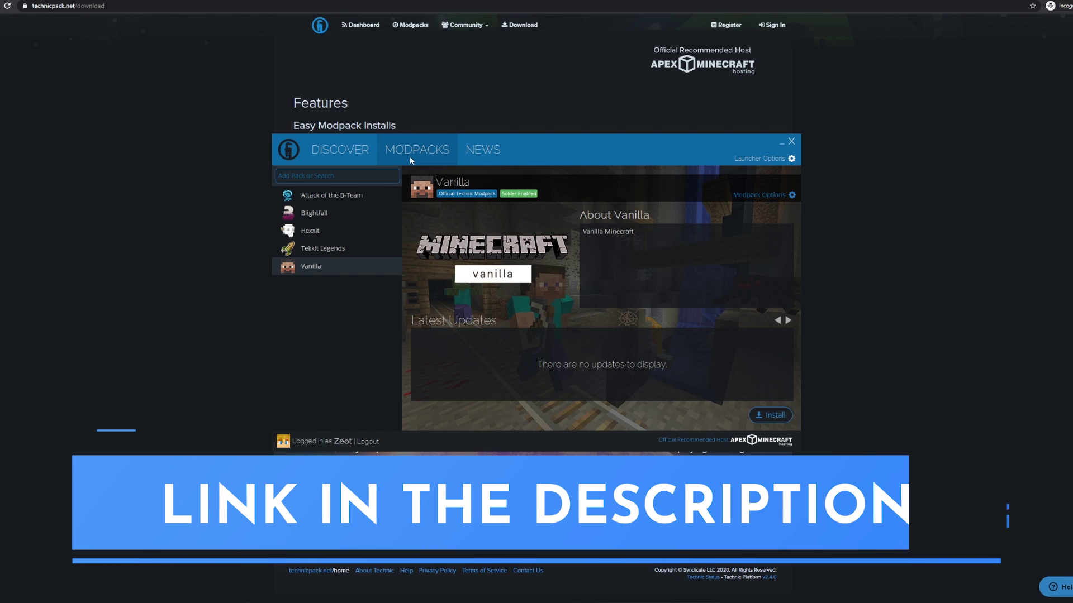
left_click(384, 177)
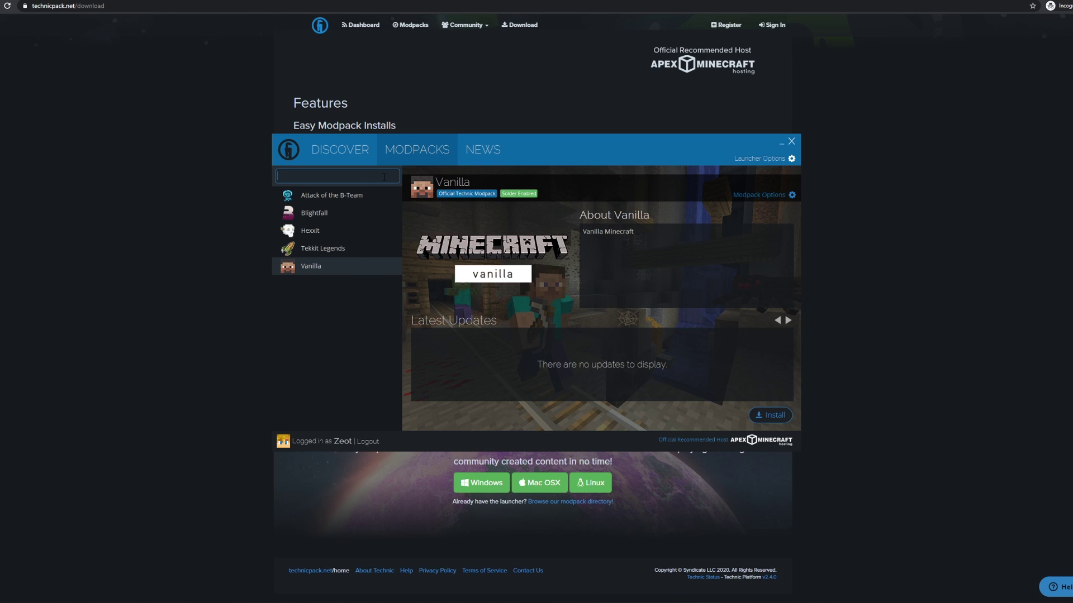
type("https://www.technicpack.net/modpack/pokeresort-pixelmon-reforged")
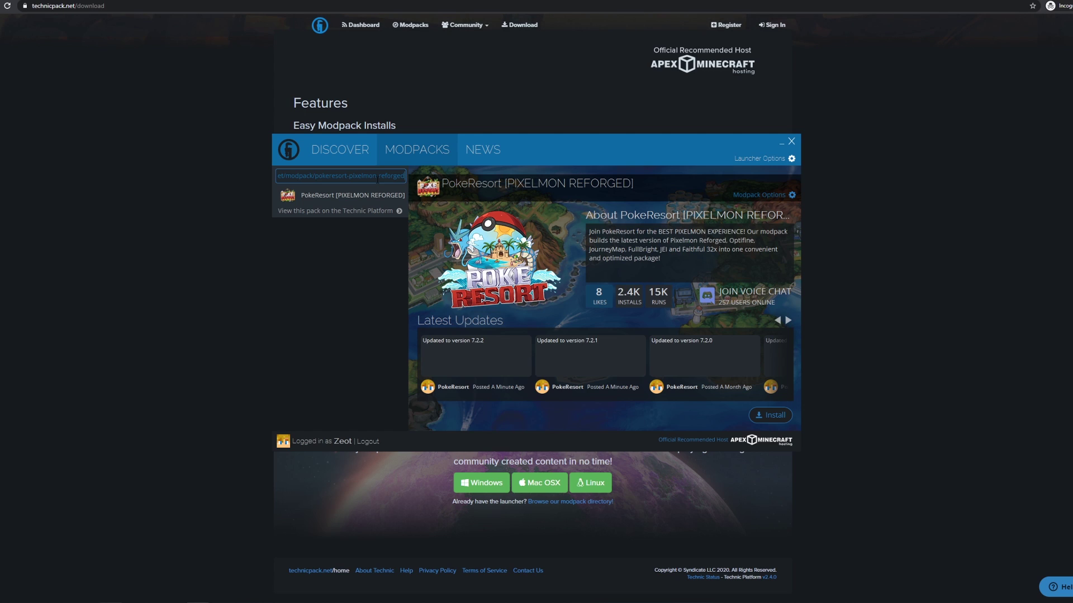
Step: Install version 7.2.2 of the PokeResort [PIXELMON REFORGED] modpack
left_click(766, 420)
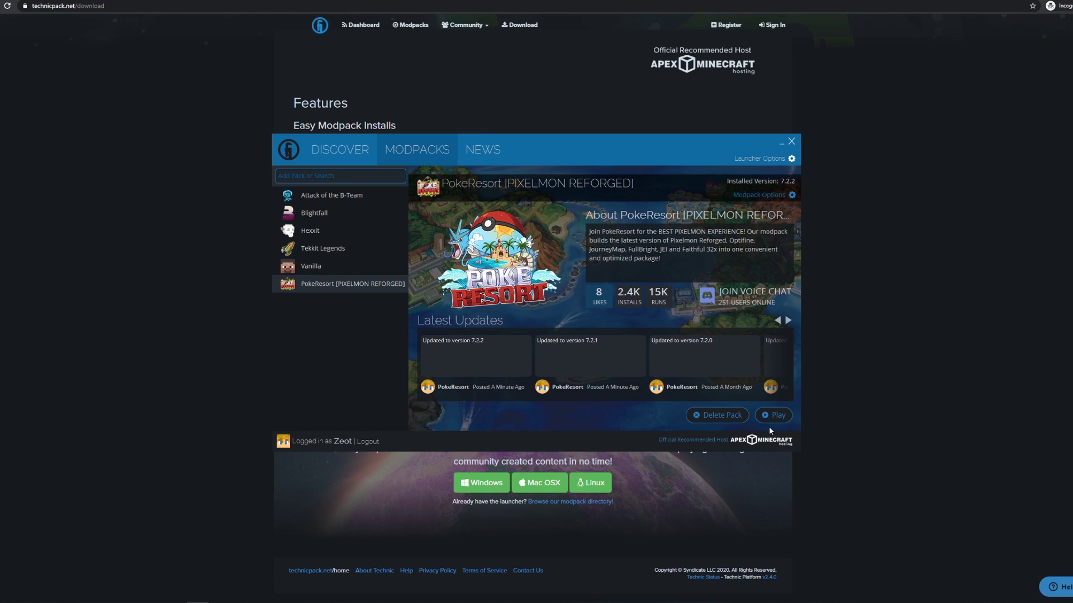
Step: Set the Java Settings memory to 3 GB instead of 1 GB in Launcher Options
left_click(792, 161)
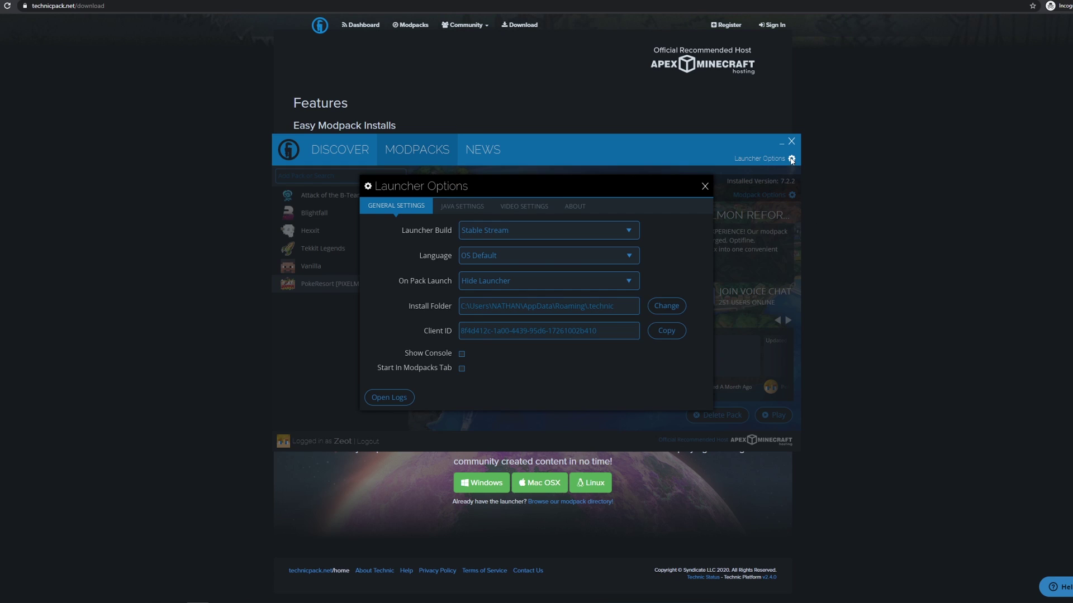
left_click(450, 210)
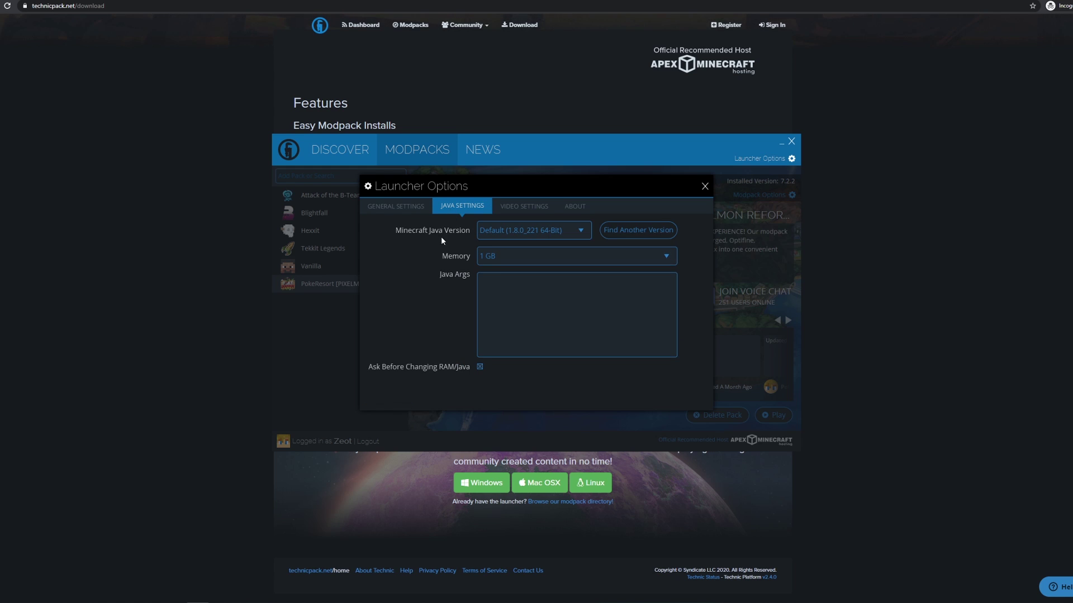
left_click(519, 256)
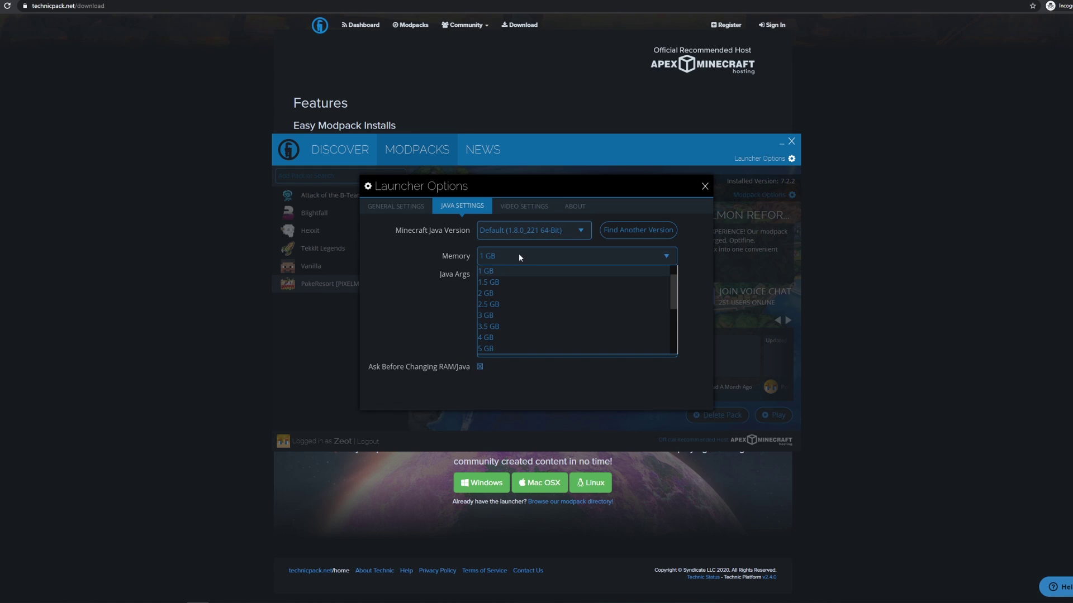
left_click(505, 316)
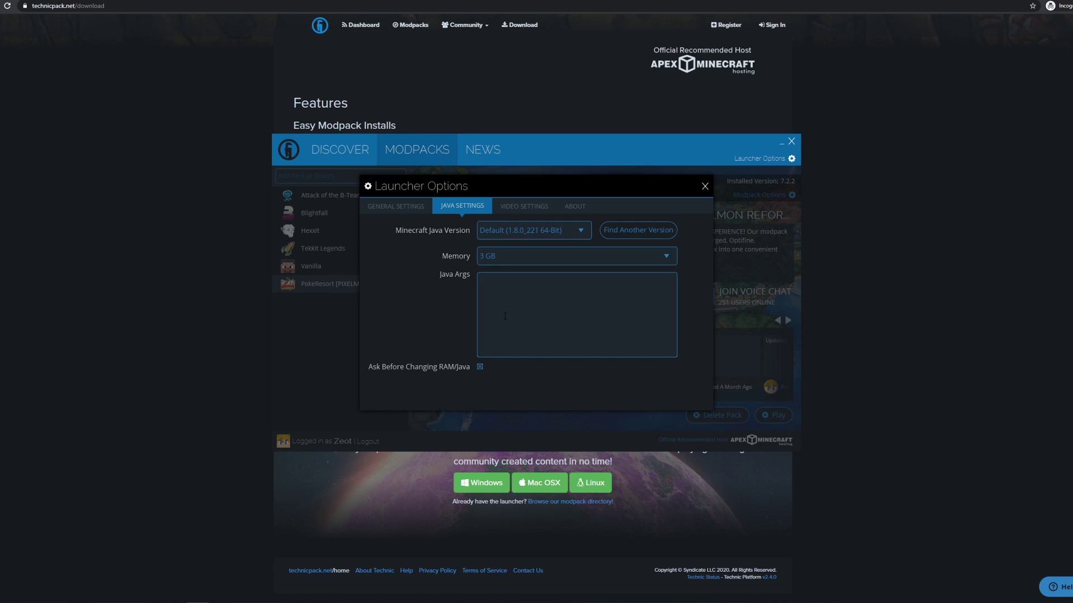
left_click(526, 263)
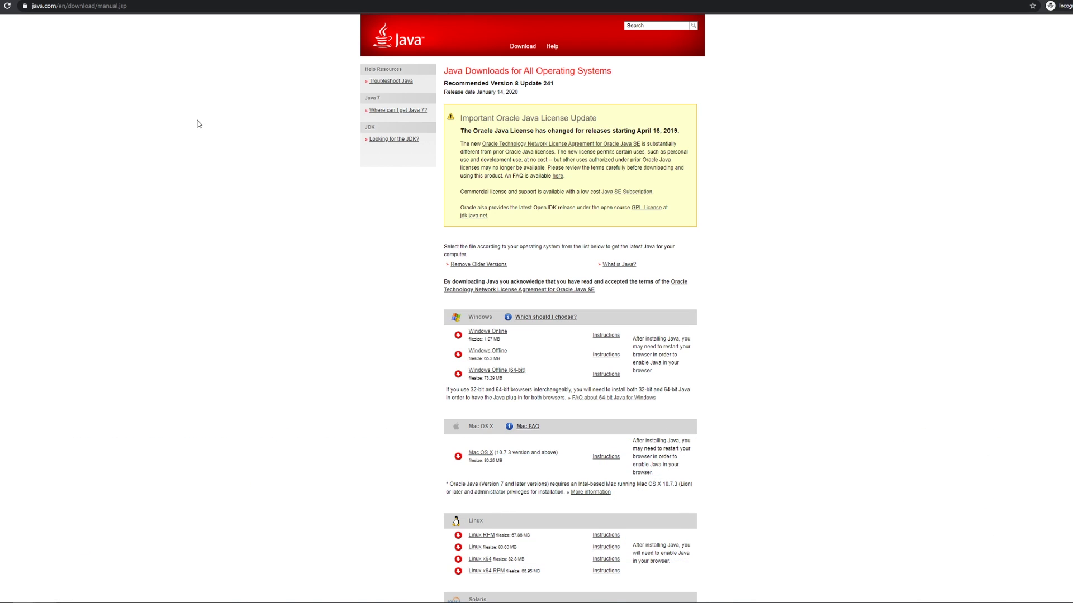
Step: Download the Windows Offline (64-bit) Java installer from java.com
left_click_drag(515, 436, 403, 437)
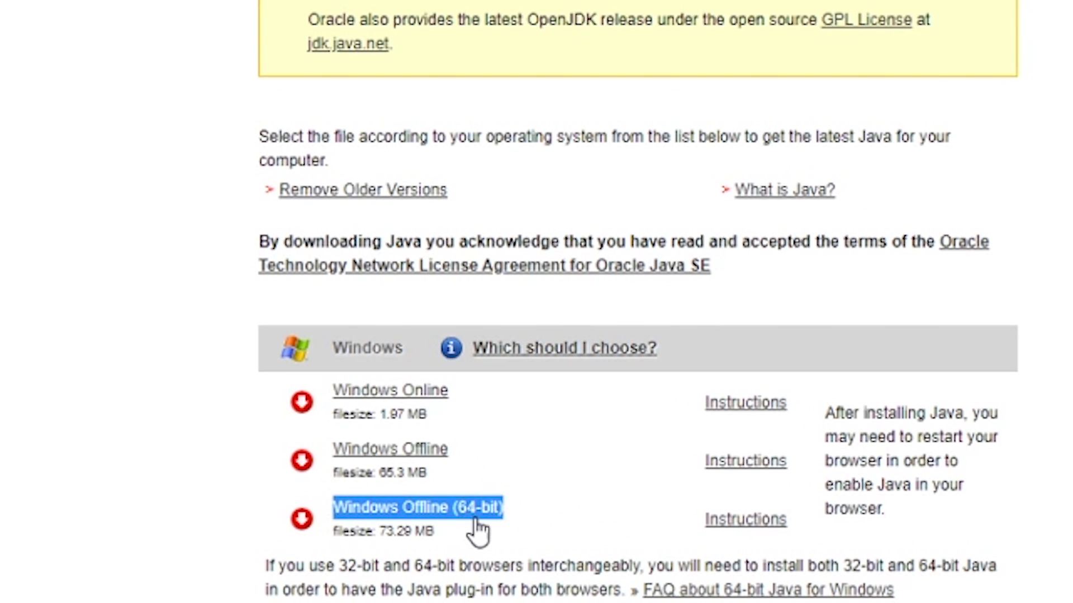
left_click(527, 507)
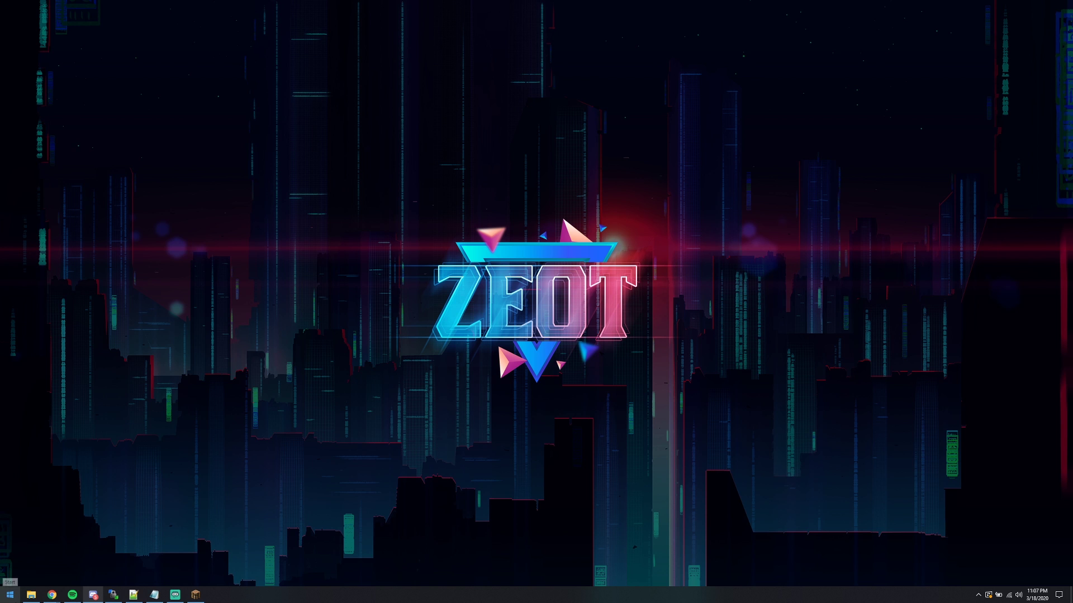
Step: Filter Add or remove programs by 'java' and view the details of Java 8 Update 221 (64-bit)
left_click(10, 594)
type("programs")
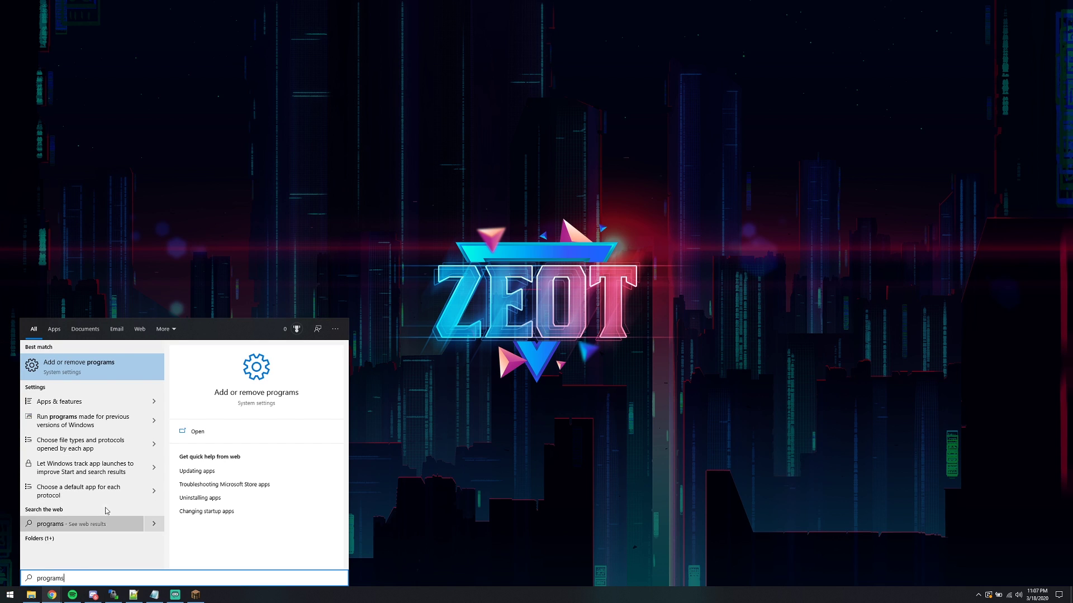
left_click(114, 371)
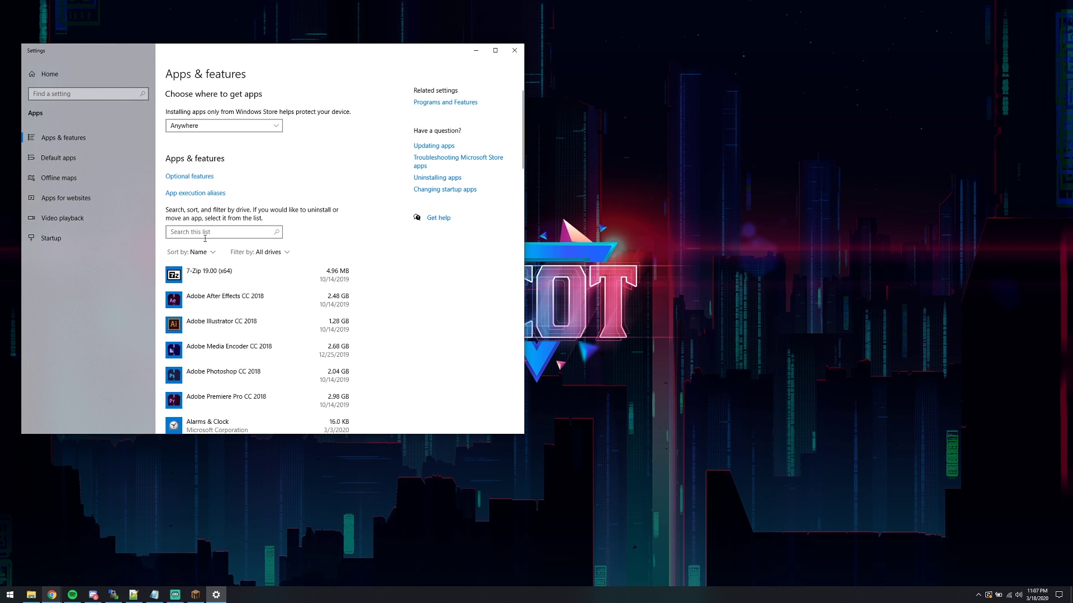
left_click(207, 234)
type("java")
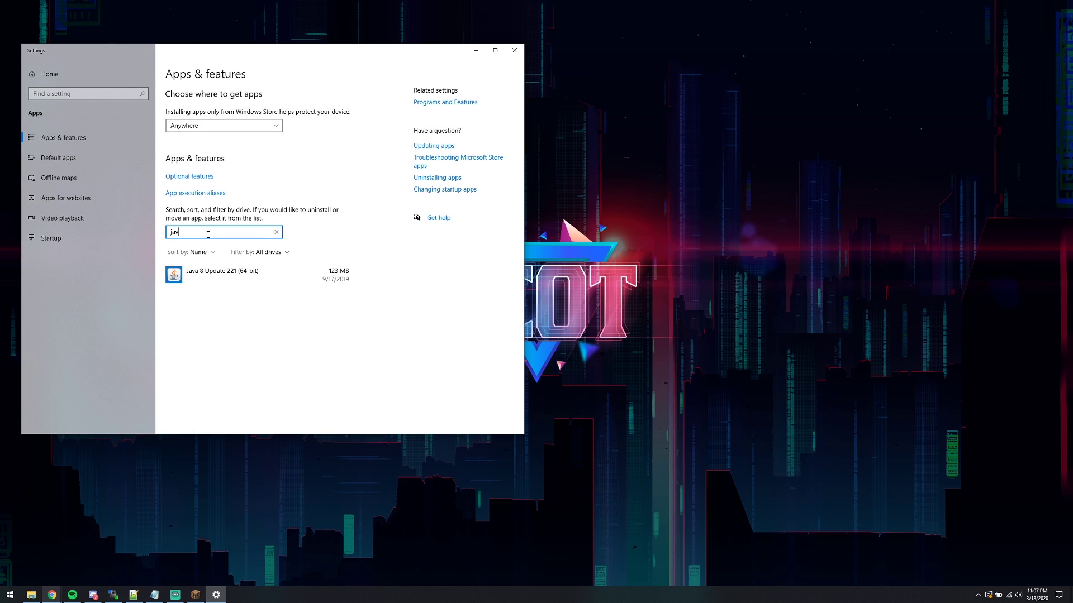
left_click(249, 281)
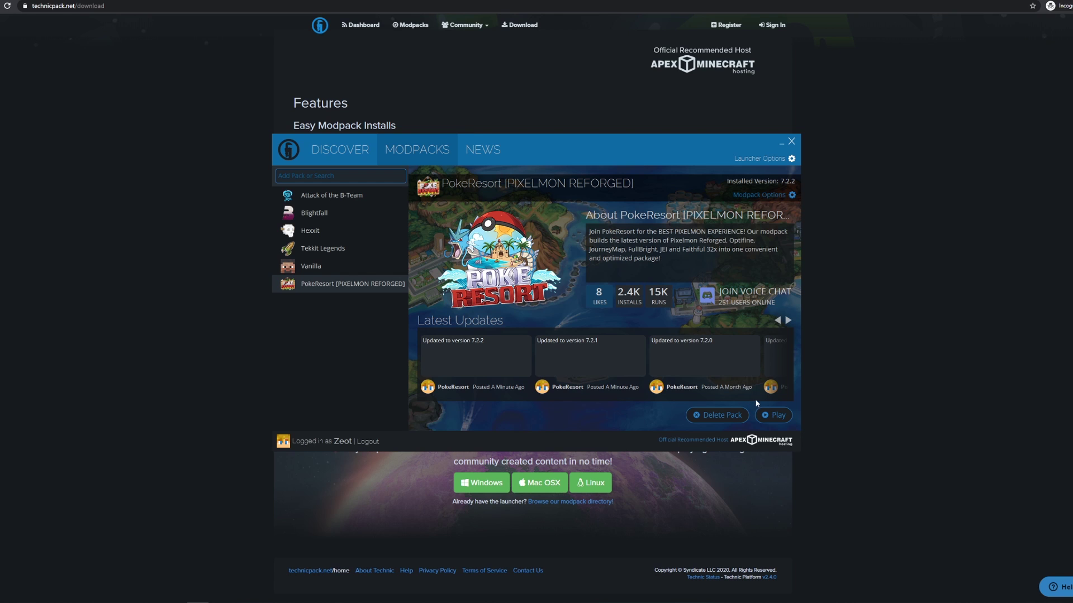
Step: Play the PokeResort modpack, starting Minecraft at its Poke Resort main menu
left_click(776, 415)
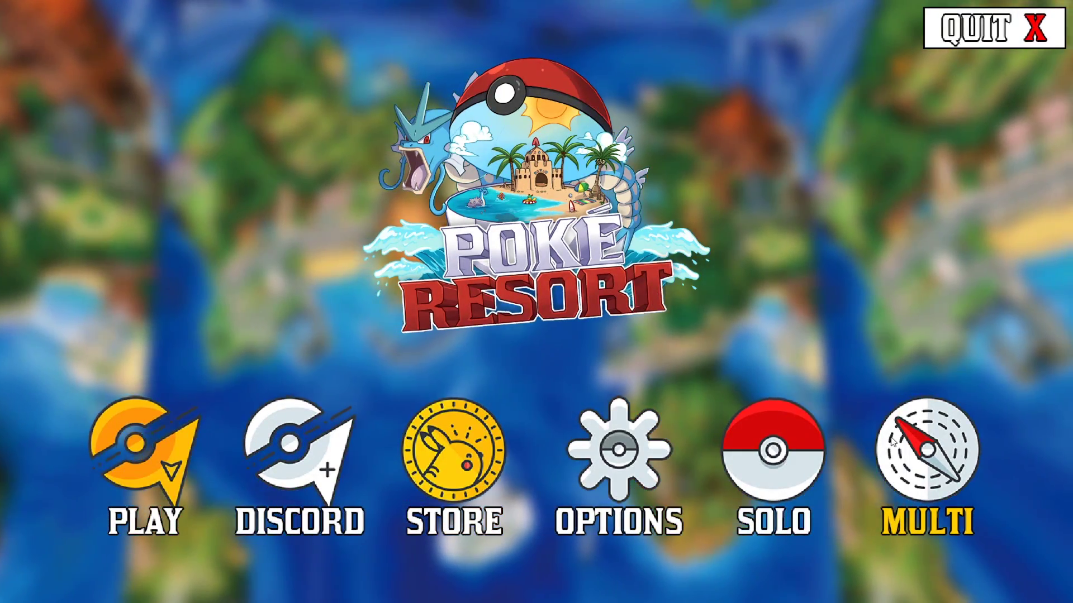
Step: Join the PokeResort multiplayer server, then walk and fly up toward the red dragon tower
left_click(926, 452)
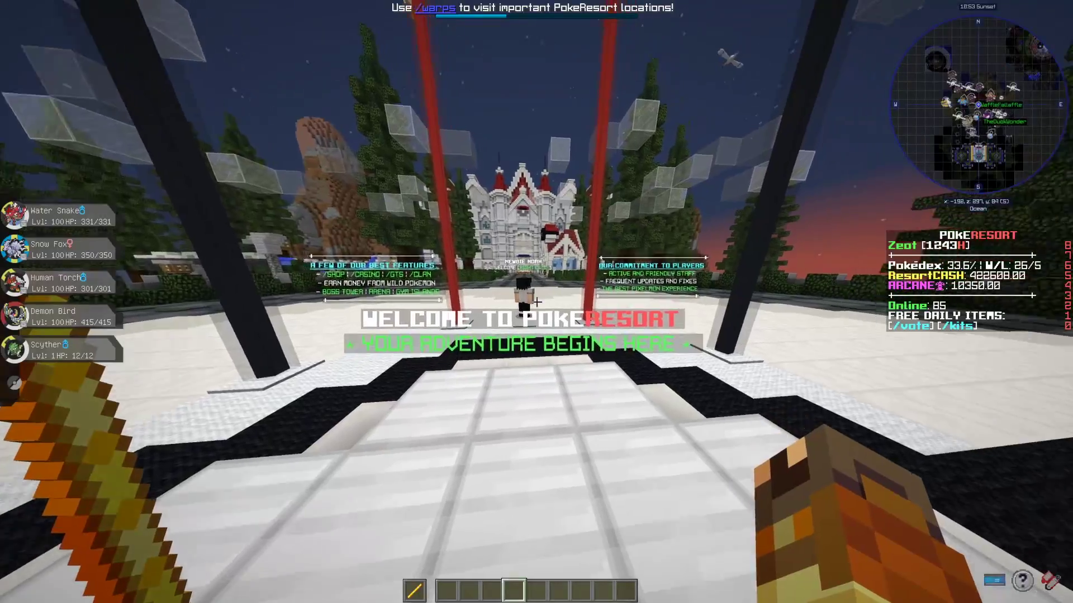
key("w")
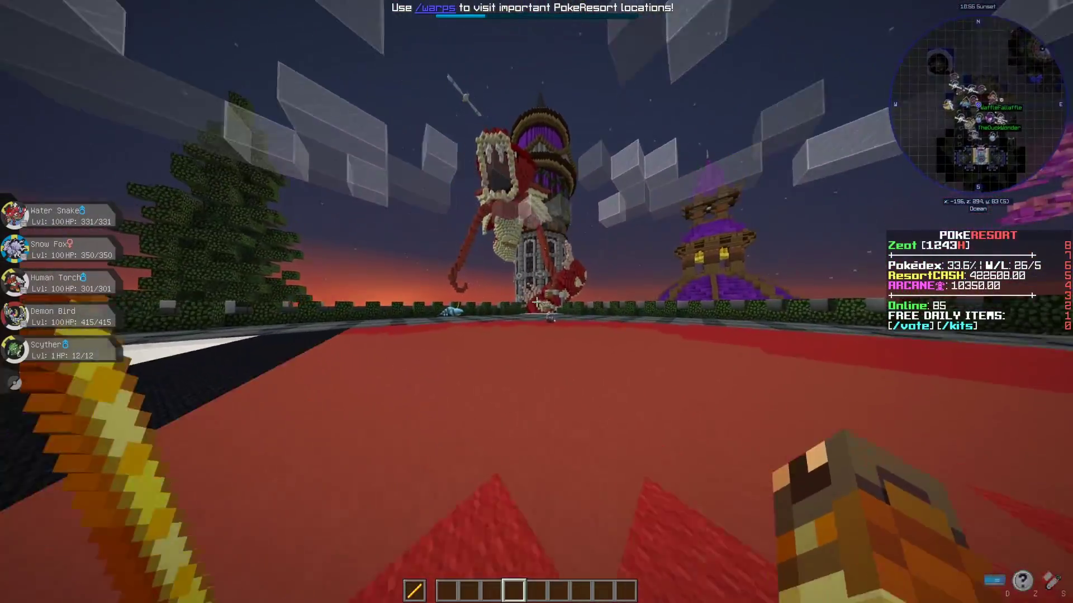
key("w")
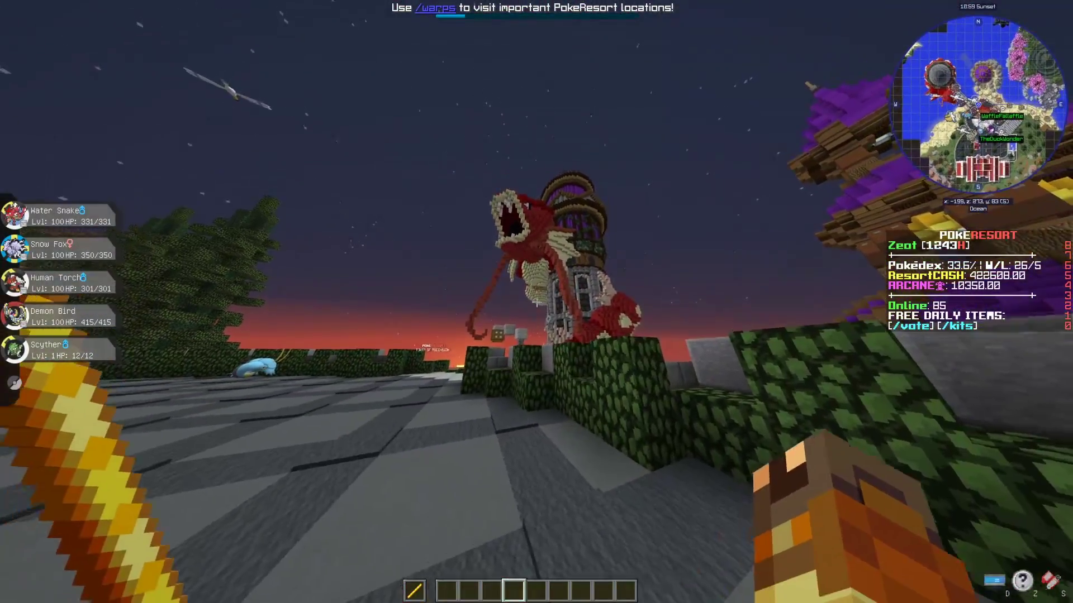
key("space")
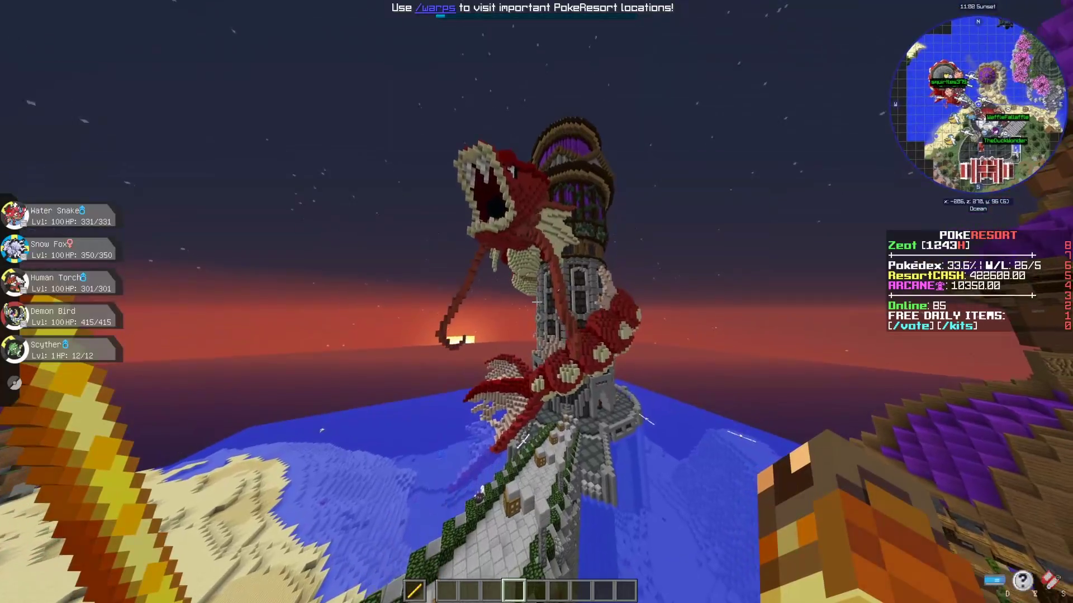
key("space")
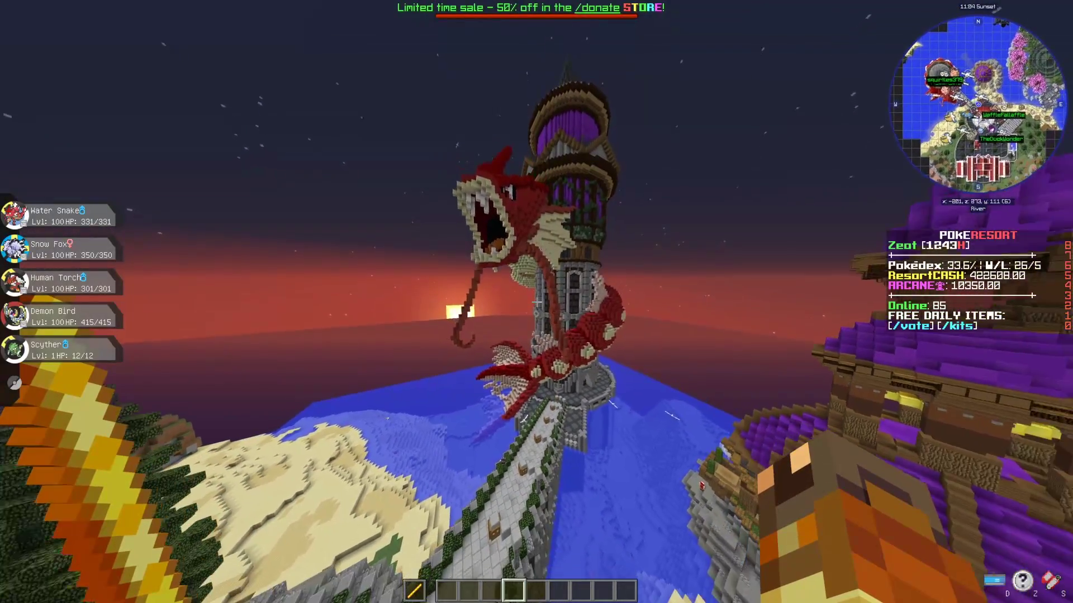